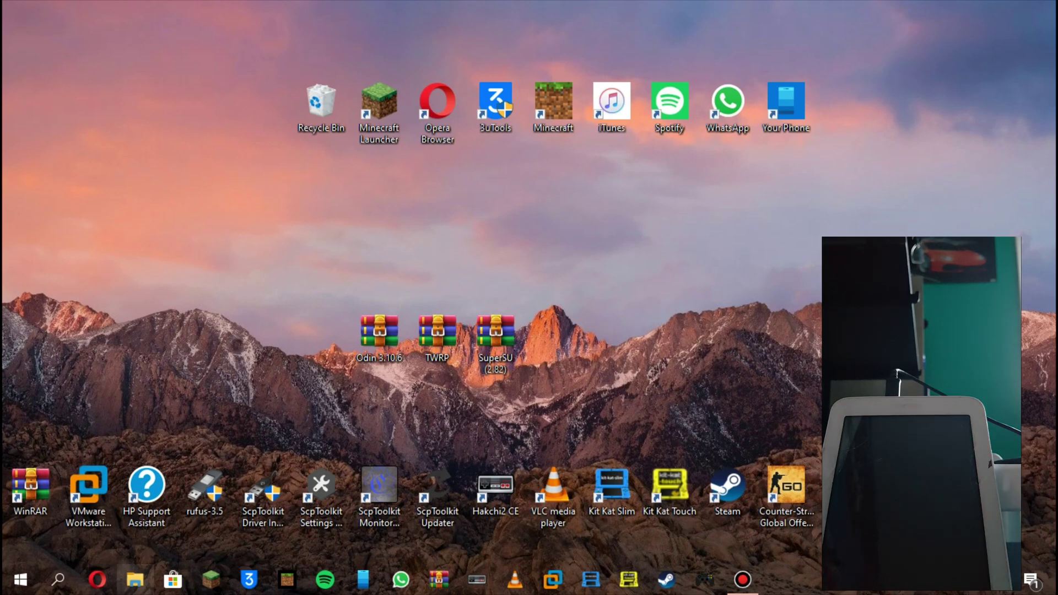
Step: Browse in File Explorer to the tablet's internal storage and open its Download folder
{"action": "key", "text": "super+e"}
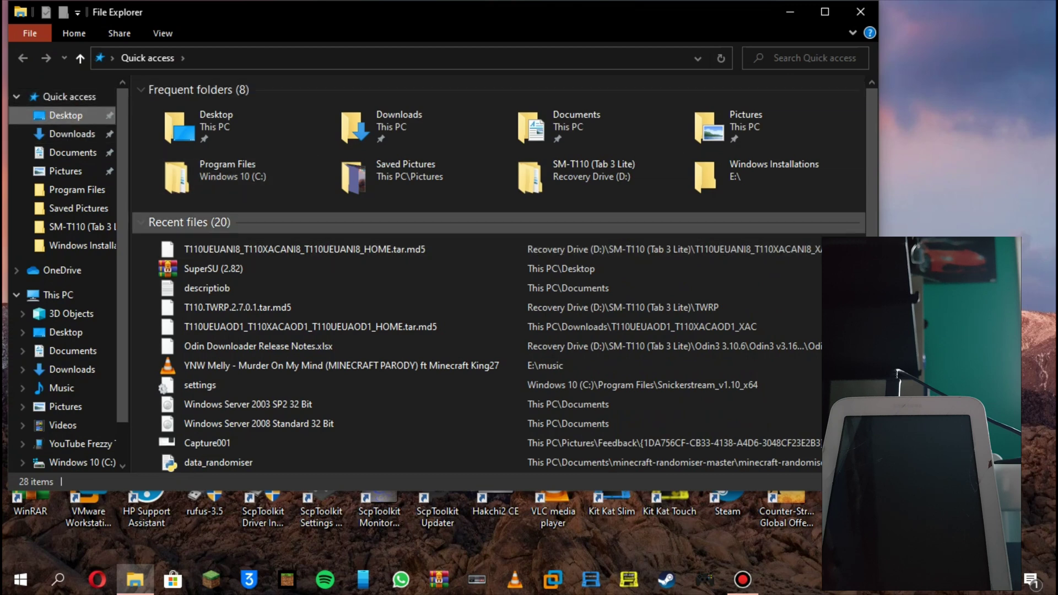
{"action": "left_click", "coordinate": [65, 115]}
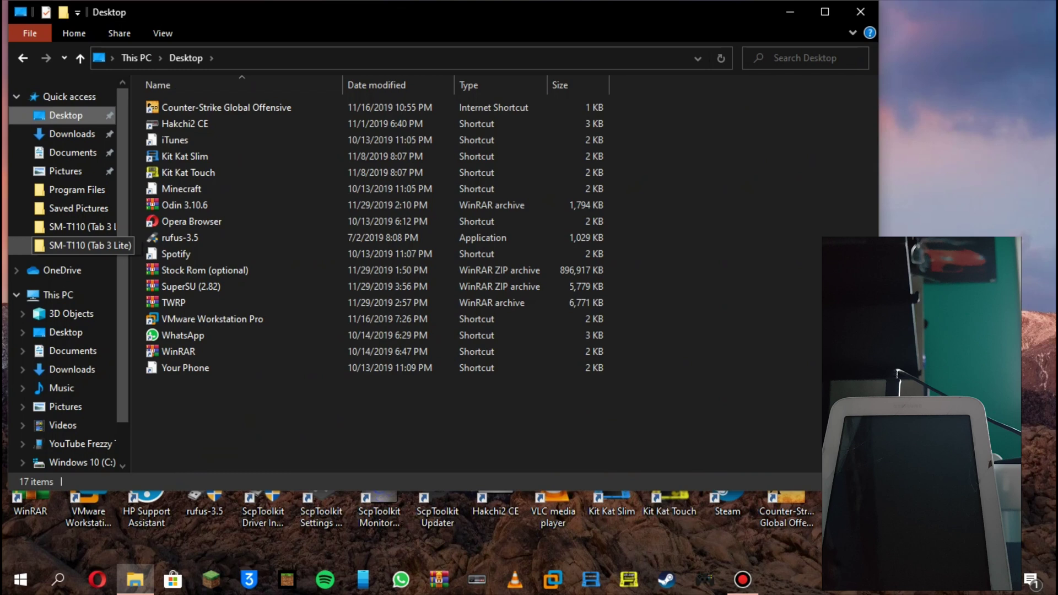
{"action": "scroll", "coordinate": [66, 330], "scroll_direction": "down", "scroll_amount": 1}
{"action": "left_click", "coordinate": [83, 394]}
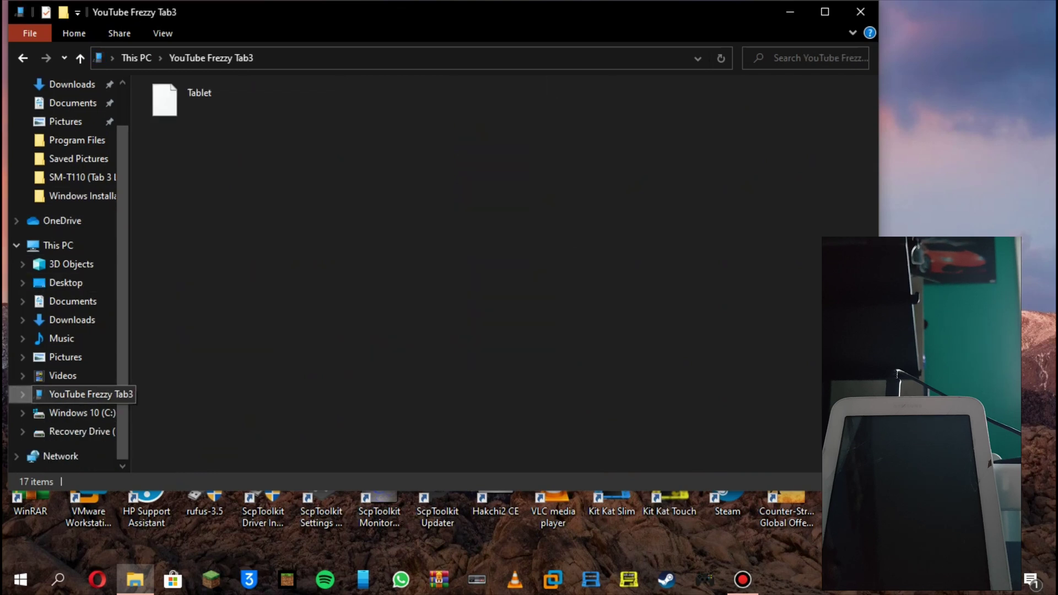
{"action": "double_click", "coordinate": [237, 99]}
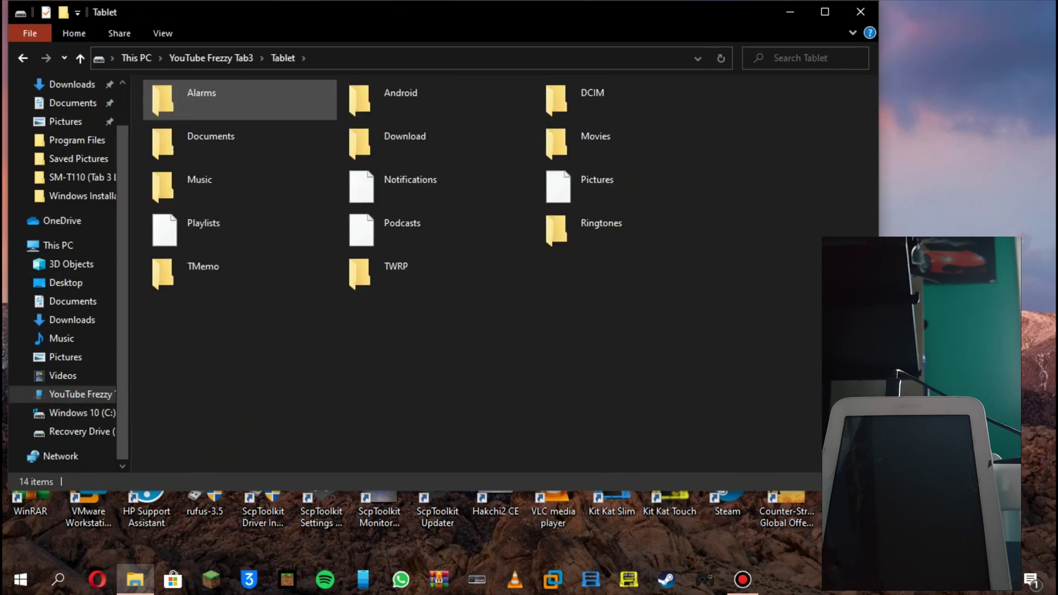
{"action": "left_click", "coordinate": [436, 143]}
{"action": "double_click", "coordinate": [435, 143]}
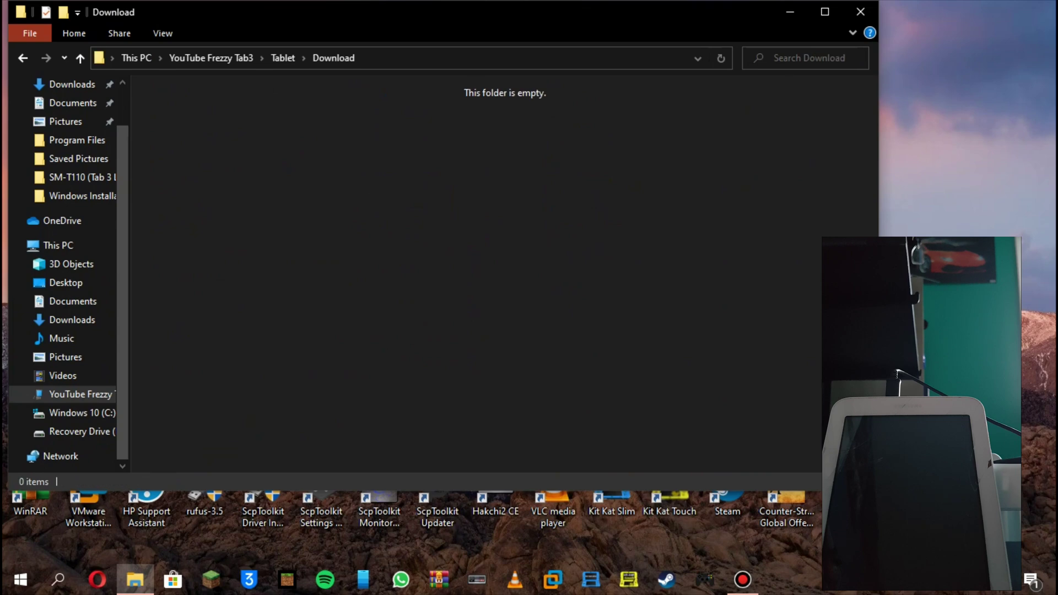
Step: Snap the Explorer window to the right half, showing the tablet's empty Download folder
{"action": "key", "text": "alt+Left"}
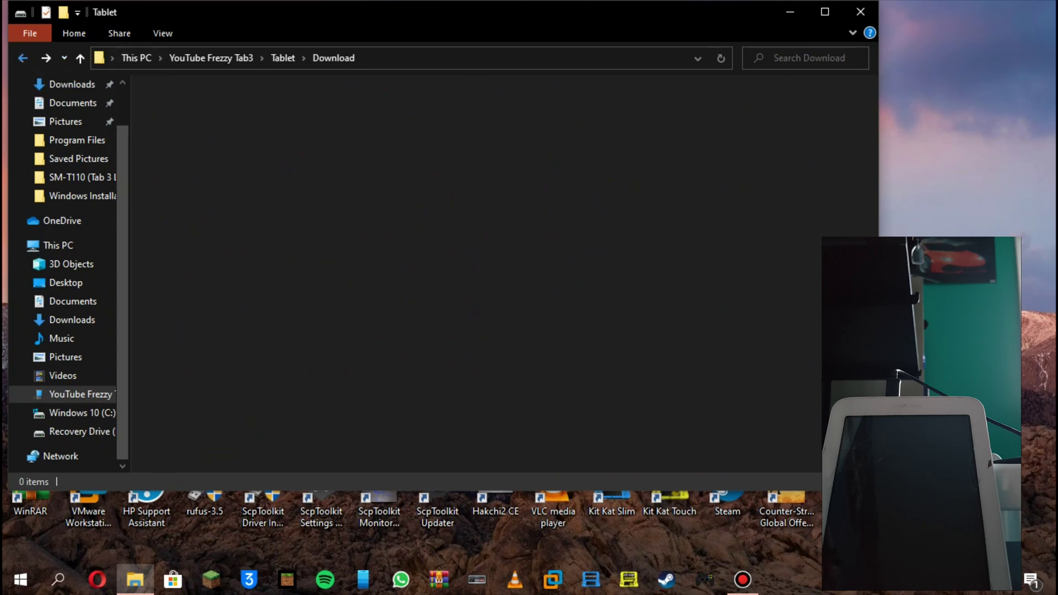
{"action": "key", "text": "super+Left"}
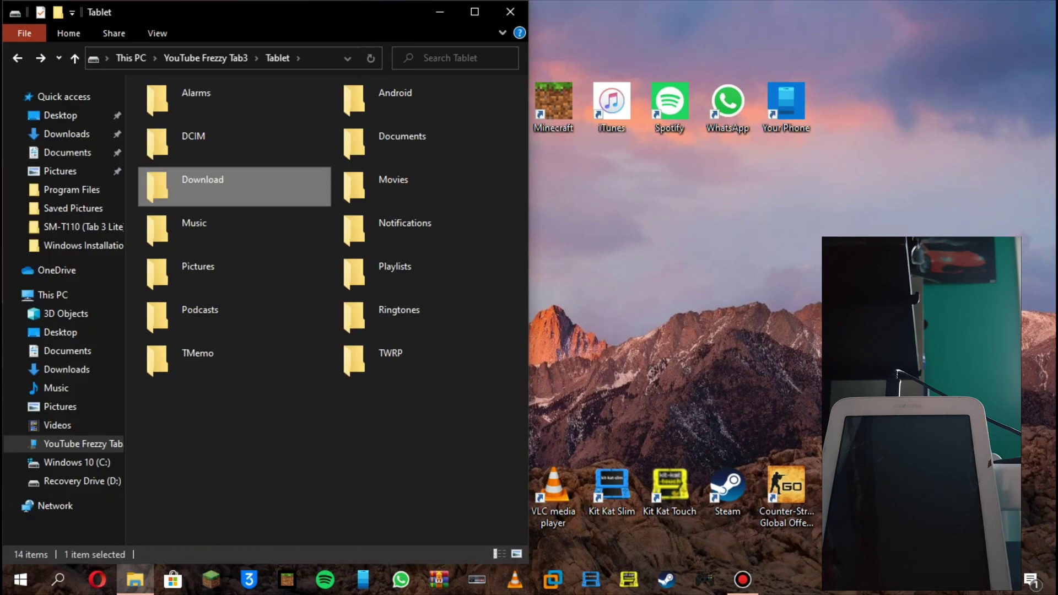
{"action": "key", "text": "Return"}
{"action": "key", "text": "super+Right"}
{"action": "key", "text": "super+Right"}
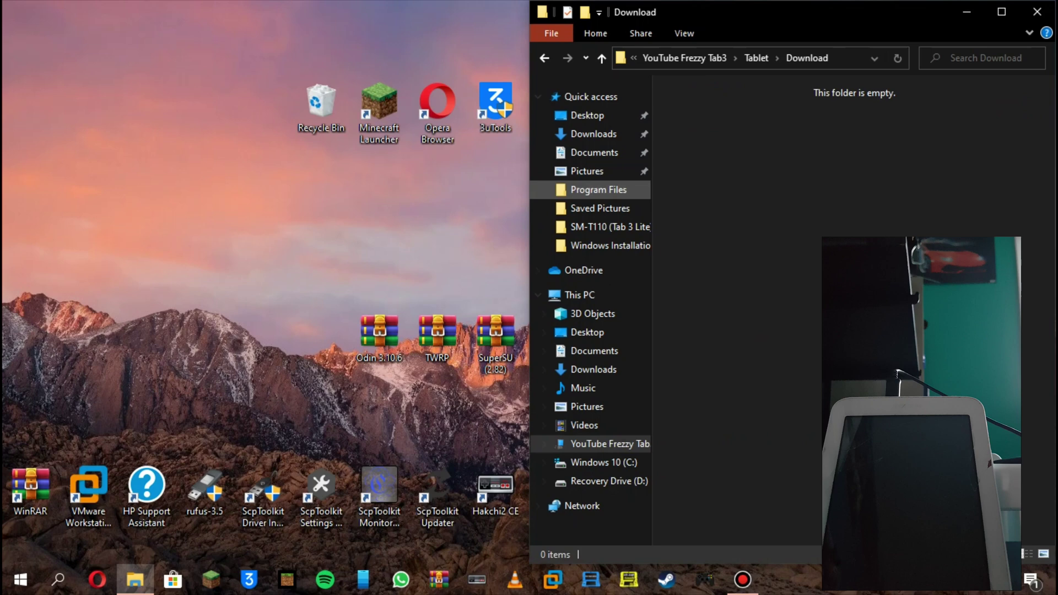
Step: Copy the SuperSU (2.82) archive from the desktop into the tablet's Download folder and close Explorer
{"action": "left_click_drag", "start_coordinate": [495, 339], "coordinate": [744, 144]}
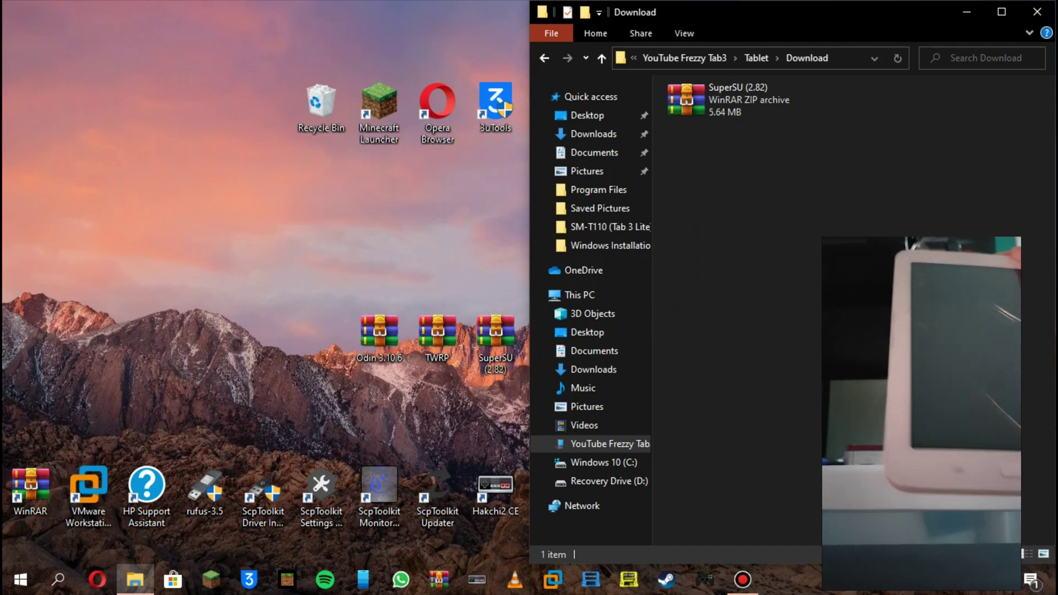
{"action": "key", "text": "alt+F4"}
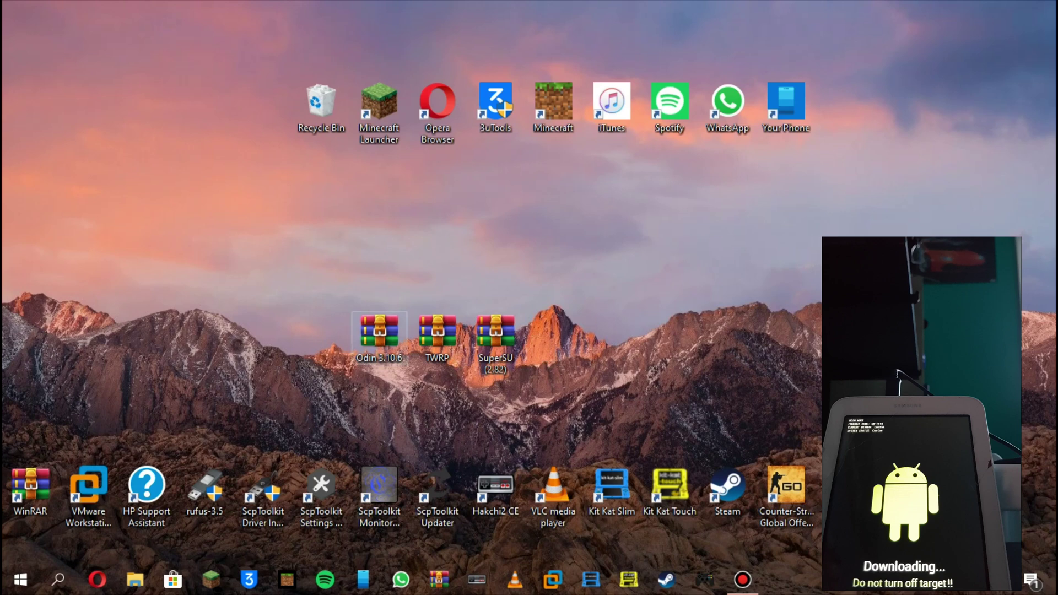
Step: Extract Odin 3.10.6 to its own folder and open its Odin3_v3.16 subfolder
{"action": "right_click", "coordinate": [378, 337]}
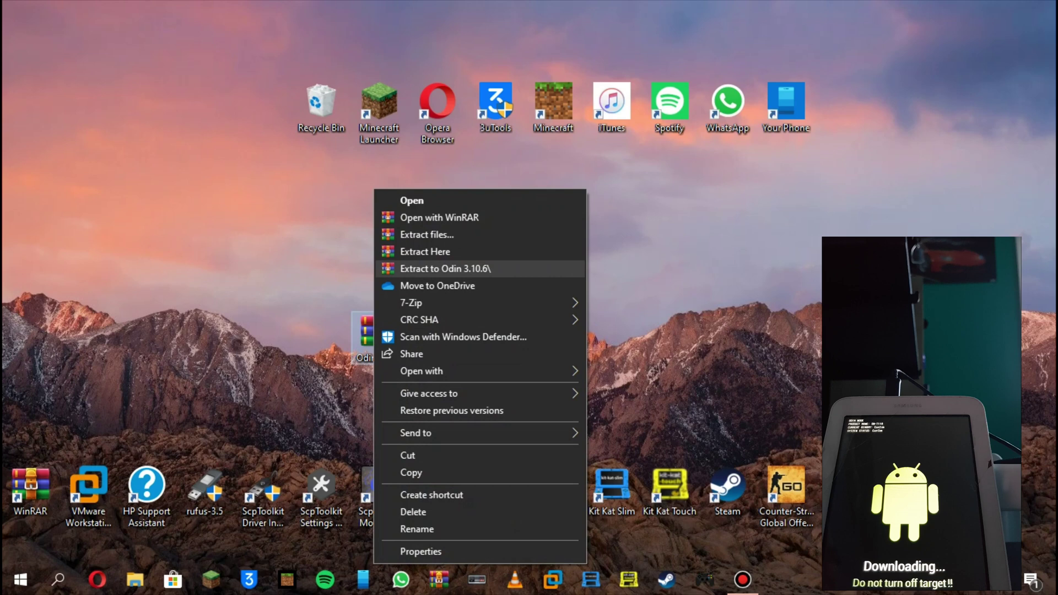
{"action": "left_click", "coordinate": [445, 268]}
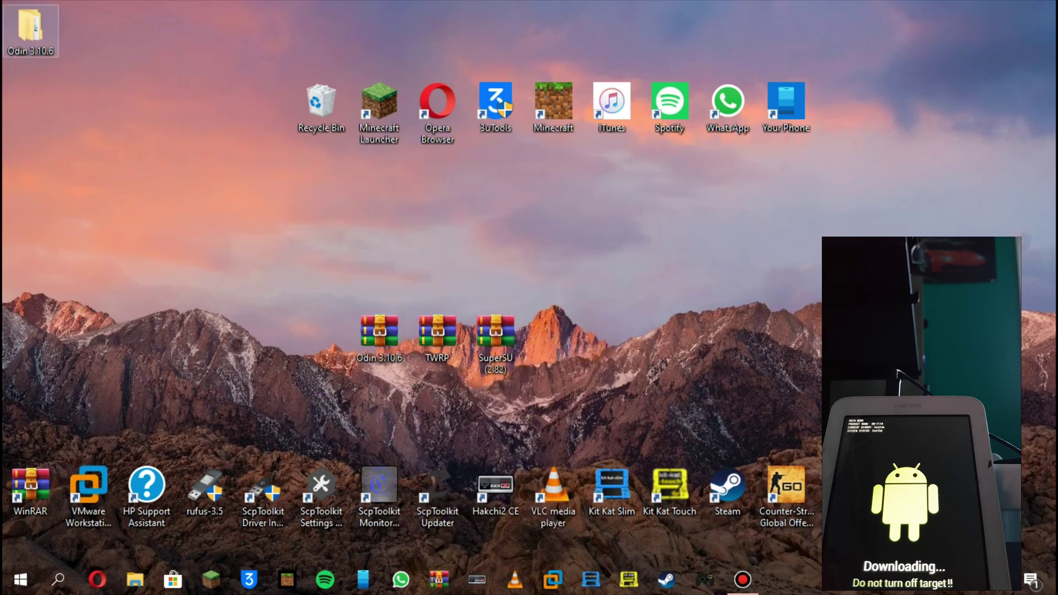
{"action": "left_click_drag", "start_coordinate": [30, 28], "coordinate": [380, 260]}
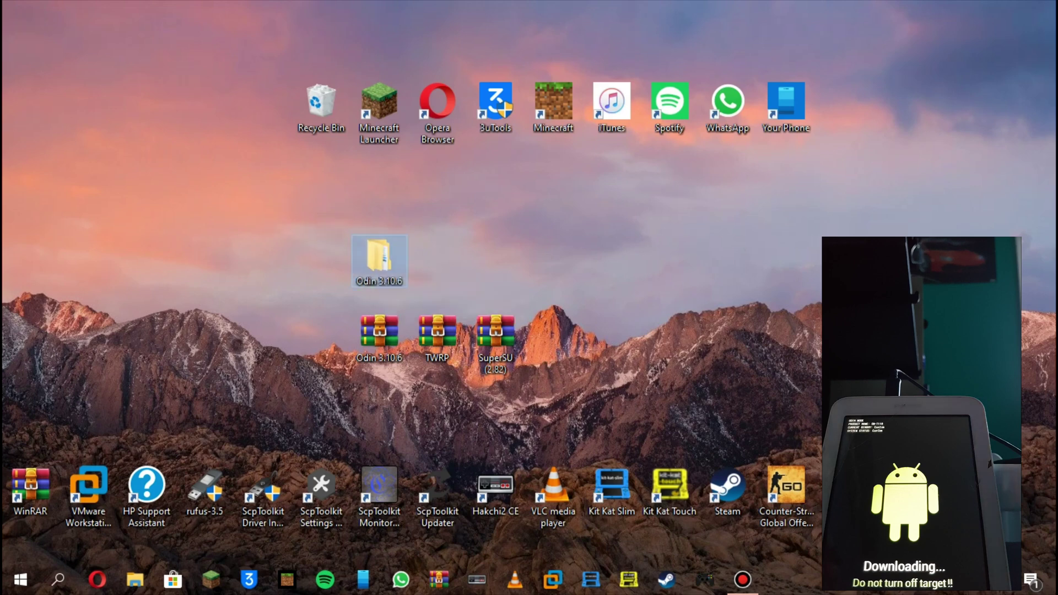
{"action": "double_click", "coordinate": [379, 258]}
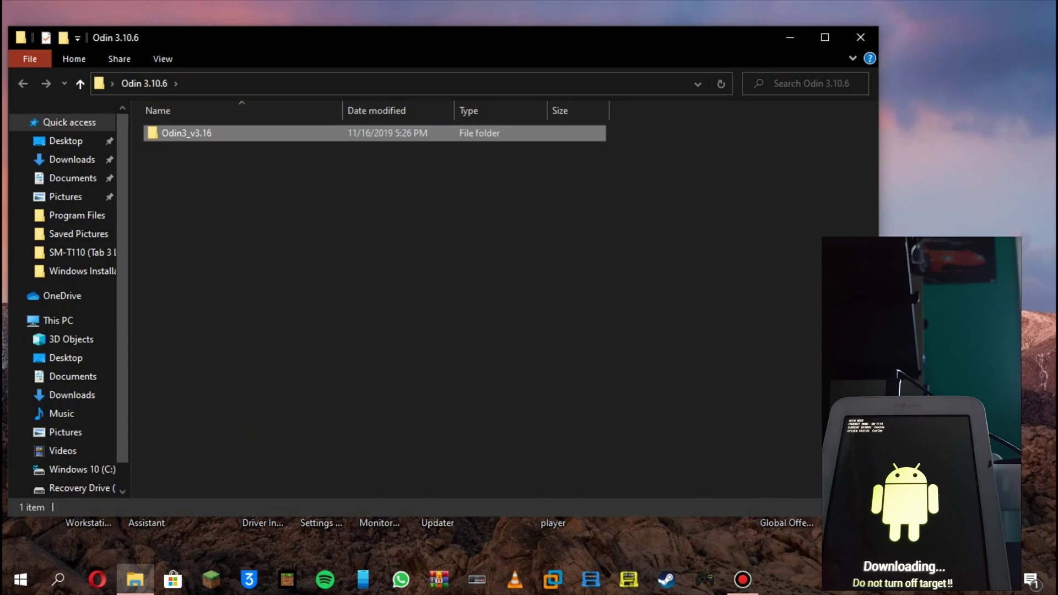
{"action": "double_click", "coordinate": [182, 132]}
Step: Run Odin3 v3.10.6, tick the AP slot, and browse its file picker to the Desktop
{"action": "left_click", "coordinate": [189, 149]}
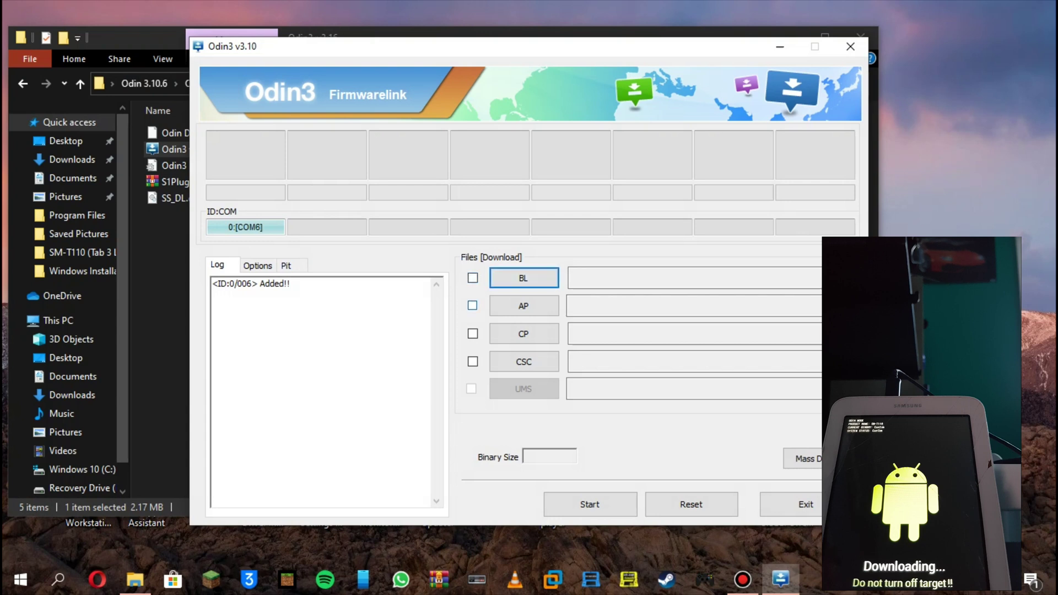
{"action": "left_click", "coordinate": [472, 305]}
{"action": "left_click", "coordinate": [523, 305]}
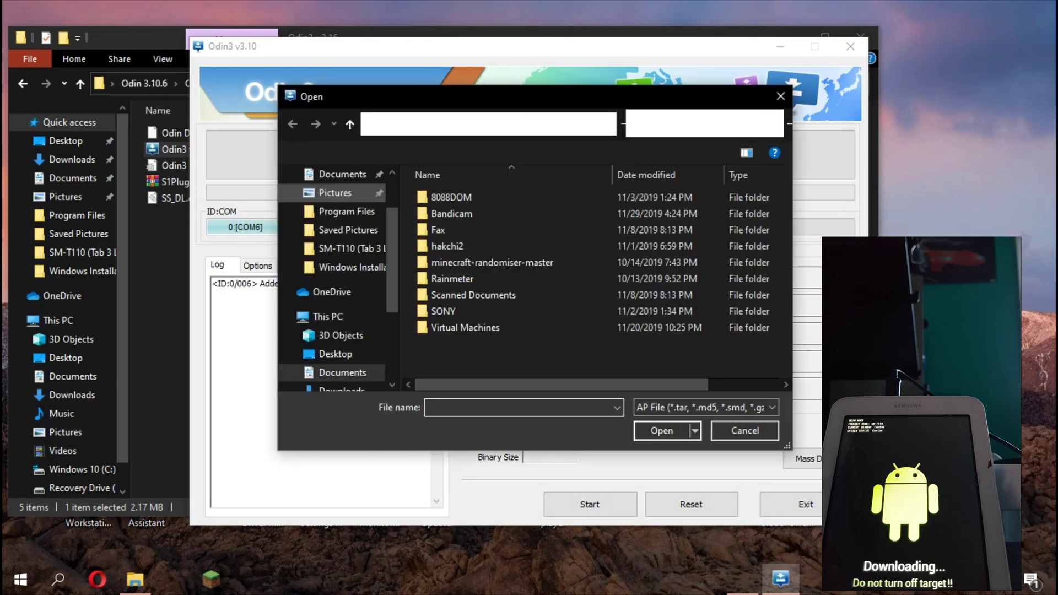
{"action": "scroll", "coordinate": [336, 208], "scroll_direction": "up", "scroll_amount": 3}
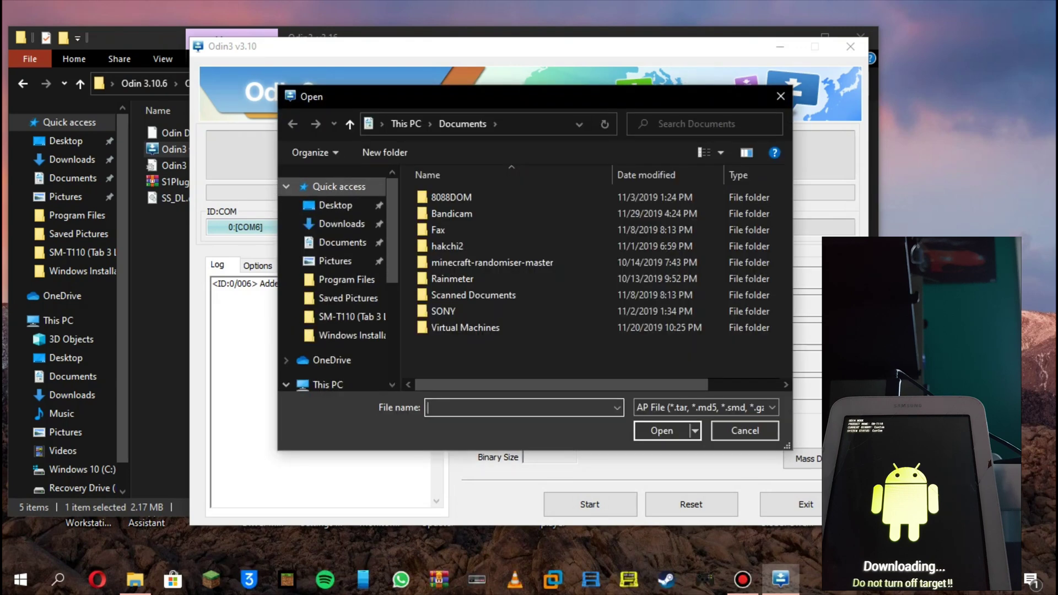
{"action": "left_click", "coordinate": [335, 205]}
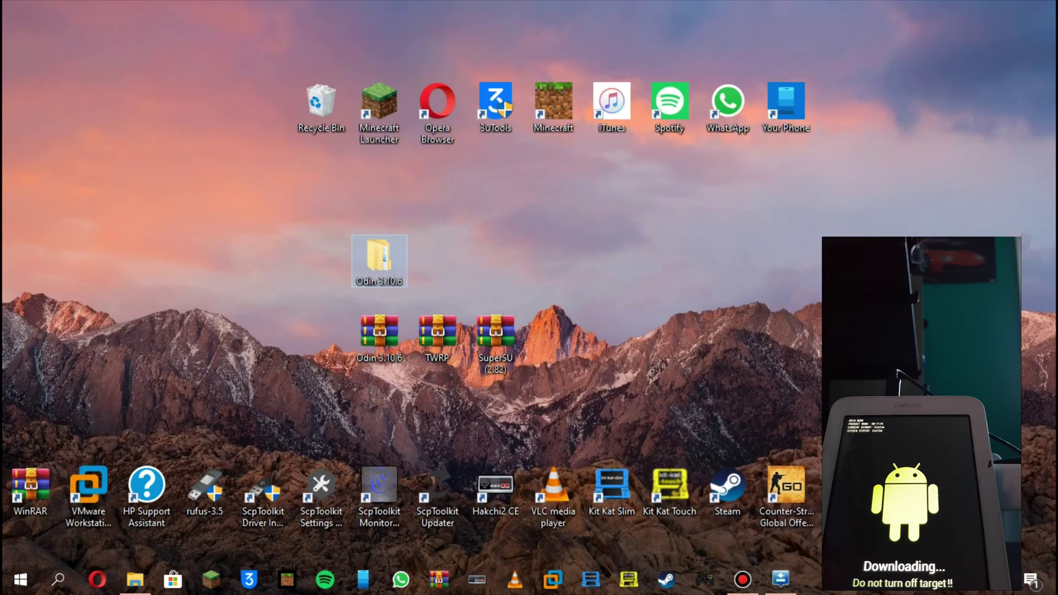
Step: Extract the TWRP archive and load TWRP\TWRP\T110.TWRP.2.7.0.1.tar.md5 into the AP slot
{"action": "left_click", "coordinate": [437, 333]}
{"action": "right_click", "coordinate": [445, 339]}
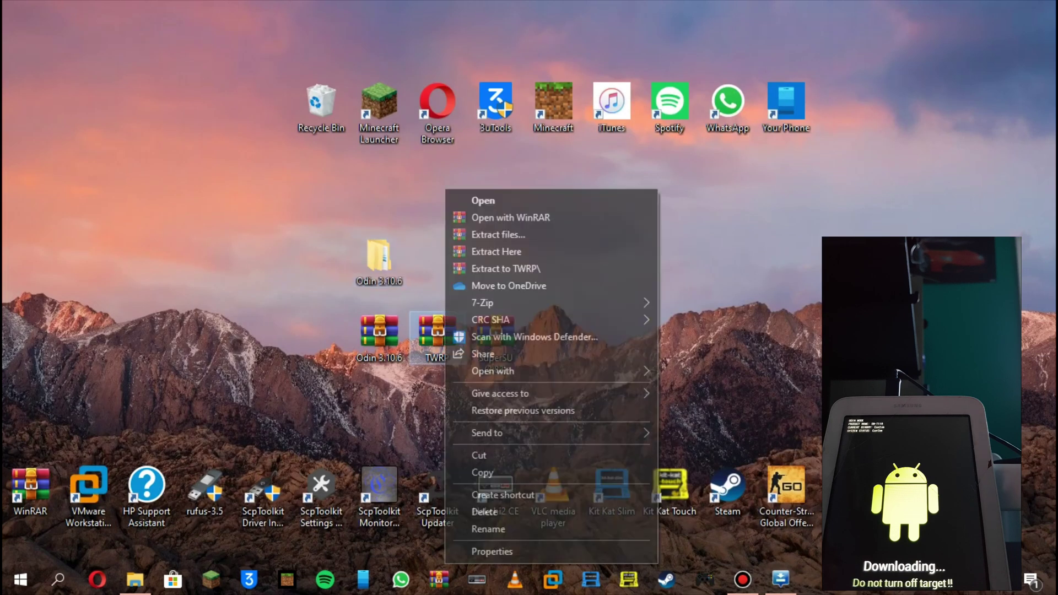
{"action": "left_click", "coordinate": [506, 268]}
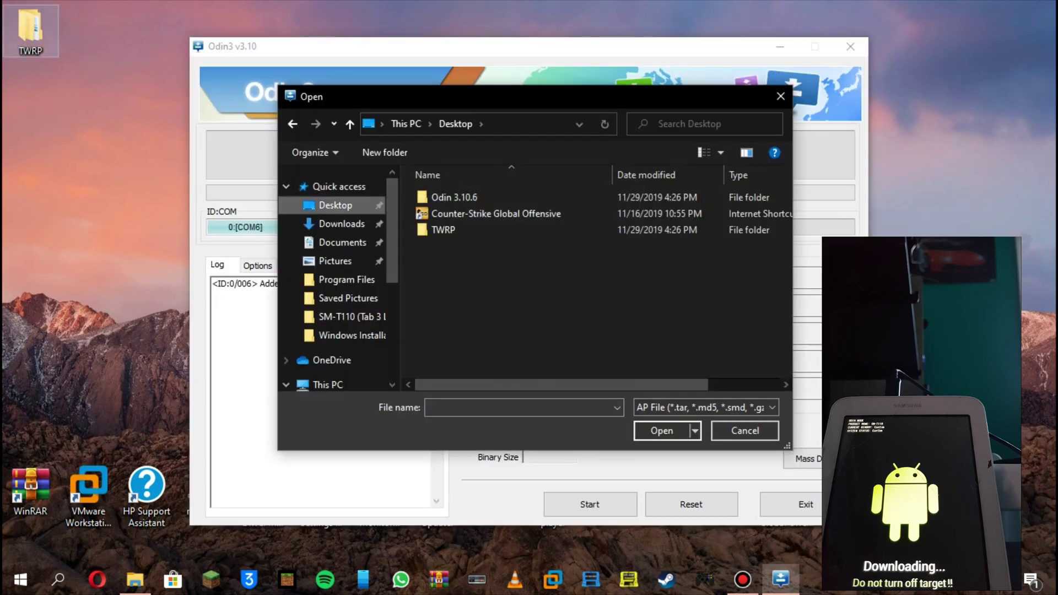
{"action": "double_click", "coordinate": [443, 229]}
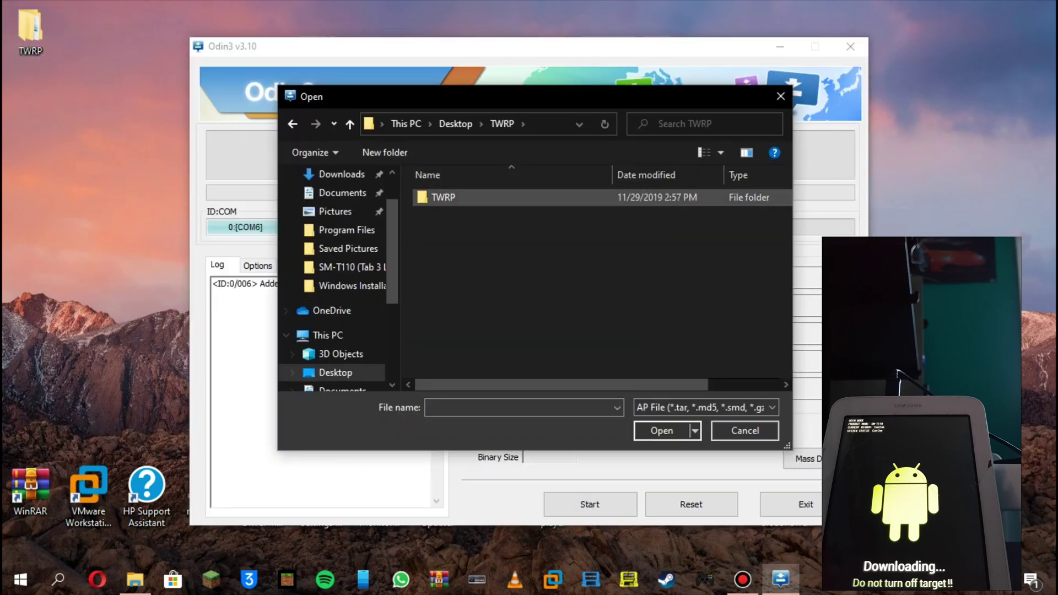
{"action": "double_click", "coordinate": [524, 196]}
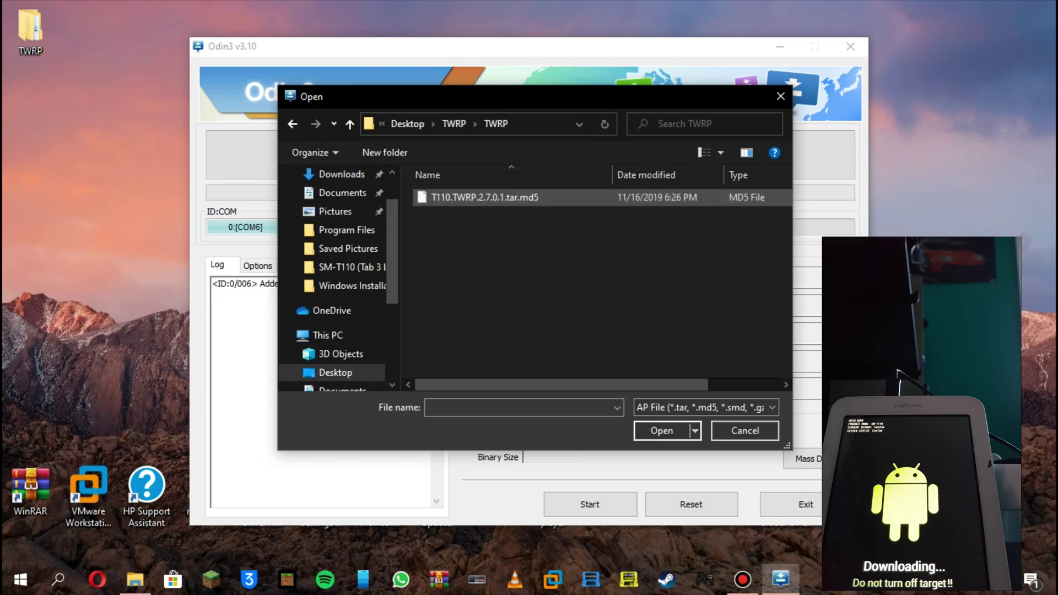
{"action": "left_click", "coordinate": [524, 197]}
{"action": "key", "text": "Return"}
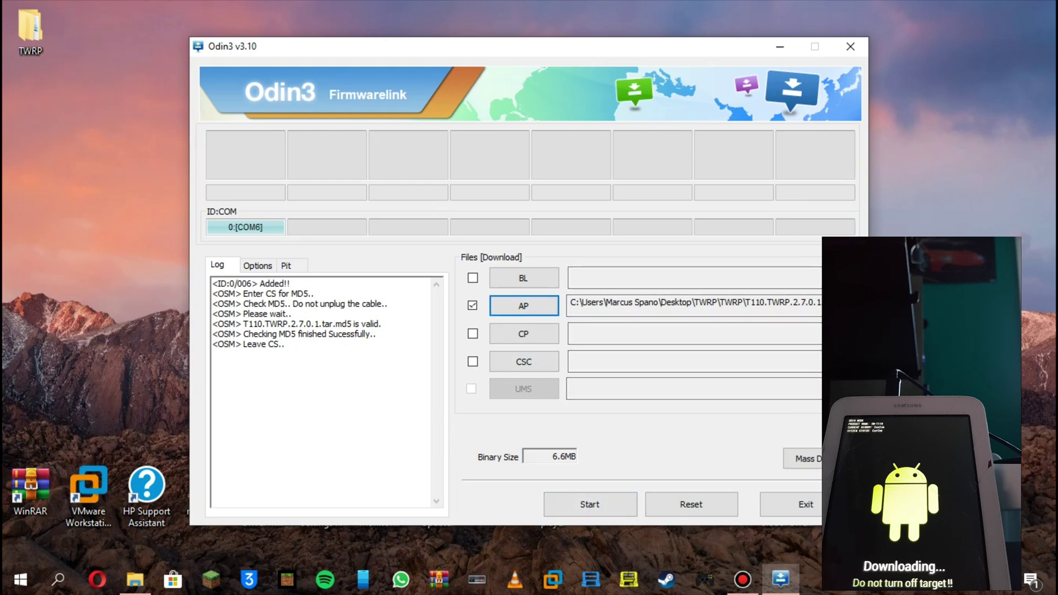
{"action": "left_click", "coordinate": [257, 265]}
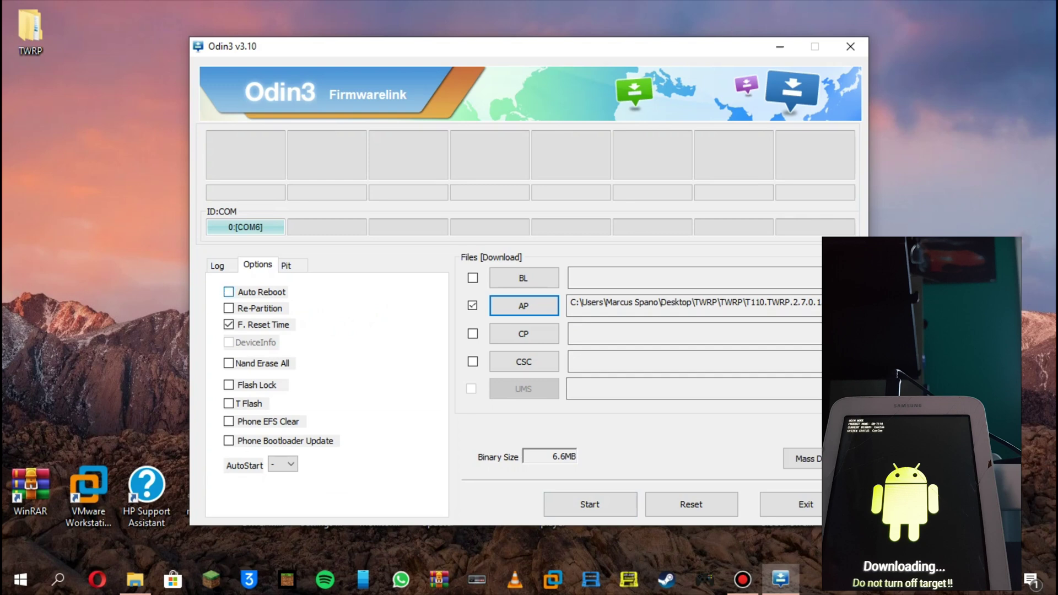
{"action": "left_click", "coordinate": [217, 265]}
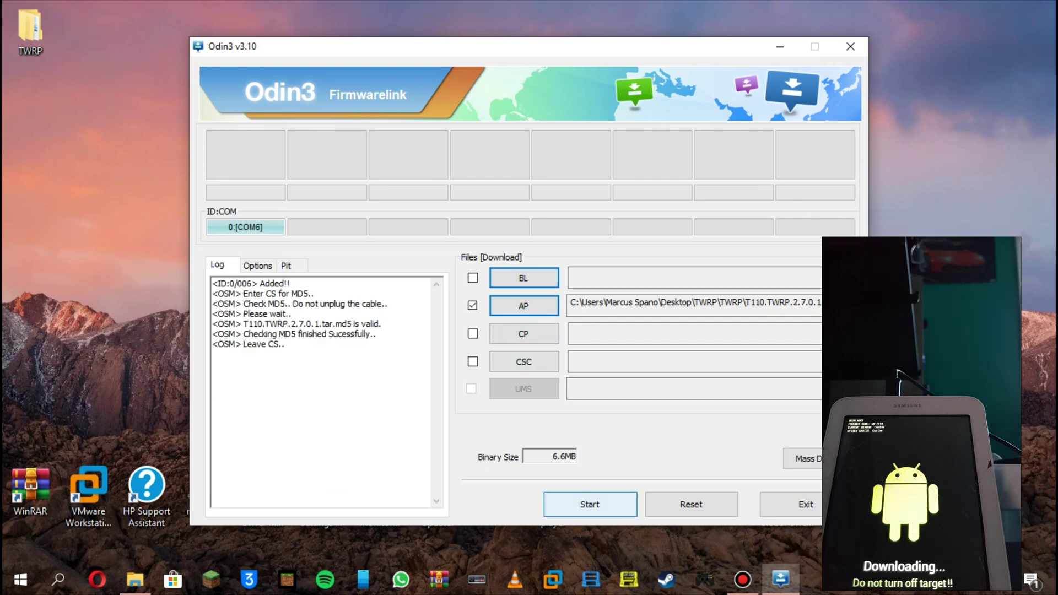
Step: Start flashing the TWRP recovery onto the SM-T110 tablet
{"action": "left_click", "coordinate": [589, 504]}
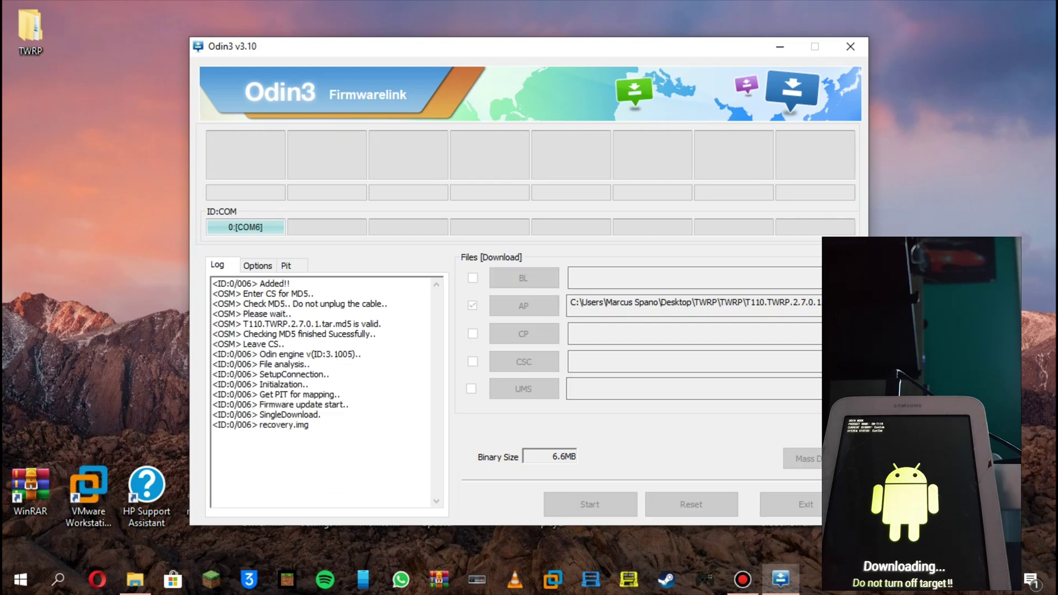